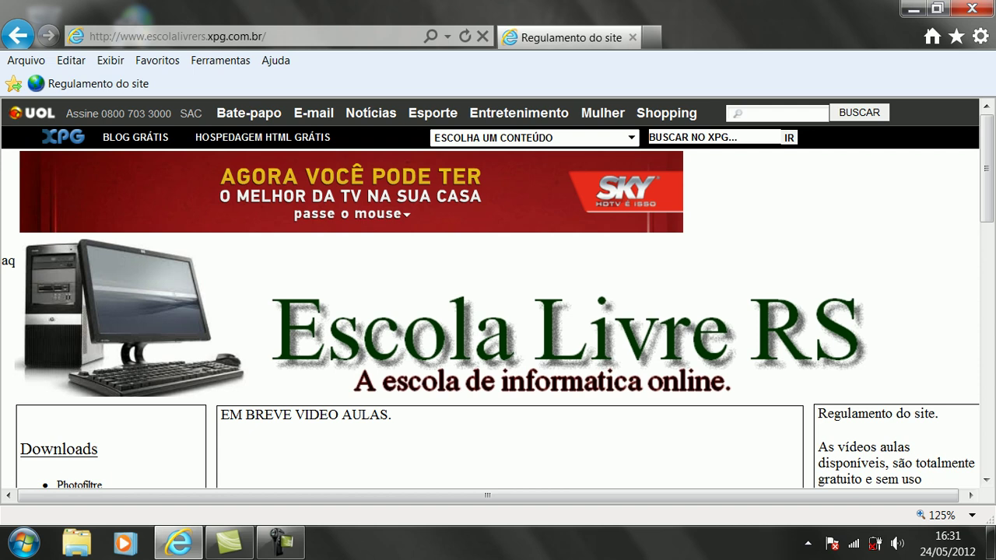
click(233, 36)
click(267, 35)
scroll(498, 311, down, 3)
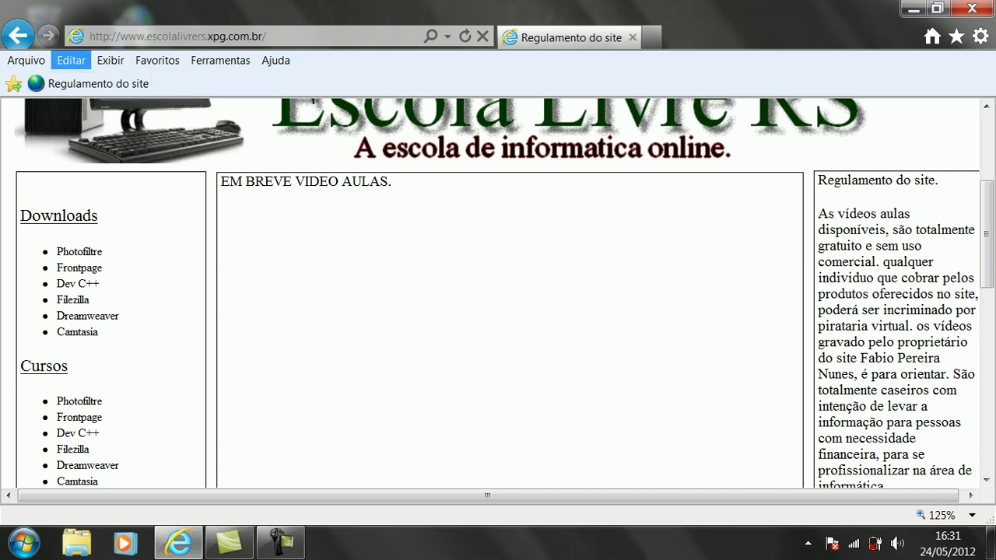
key(F5)
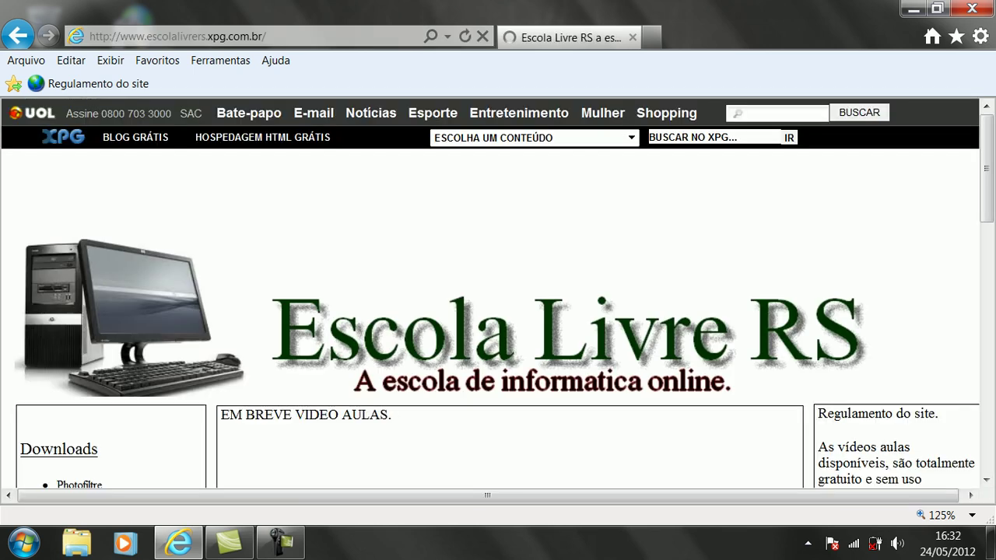
scroll(498, 296, down, 3)
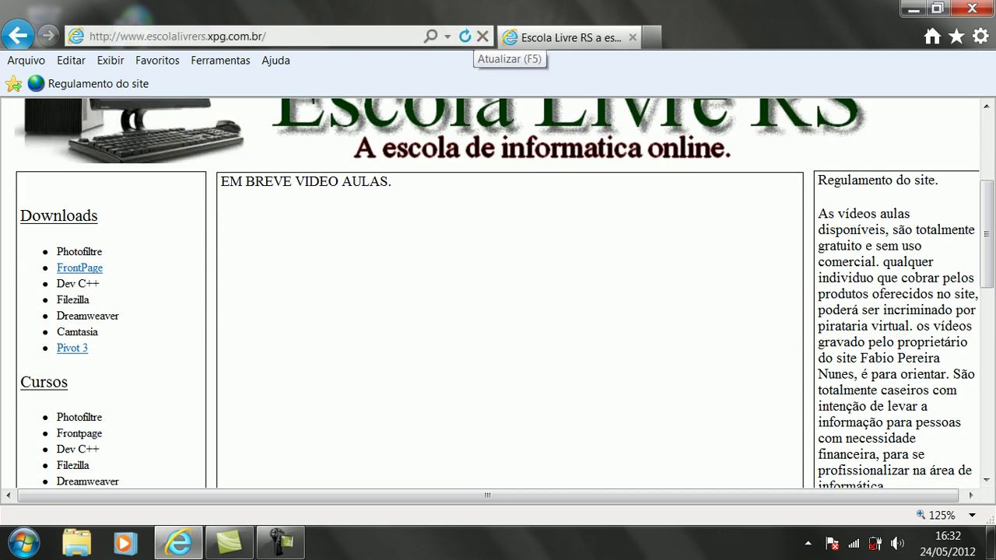
- Start saving FrontPage2003.rar, cancel it in the downloads list, then minimize Internet Explorer
click(80, 268)
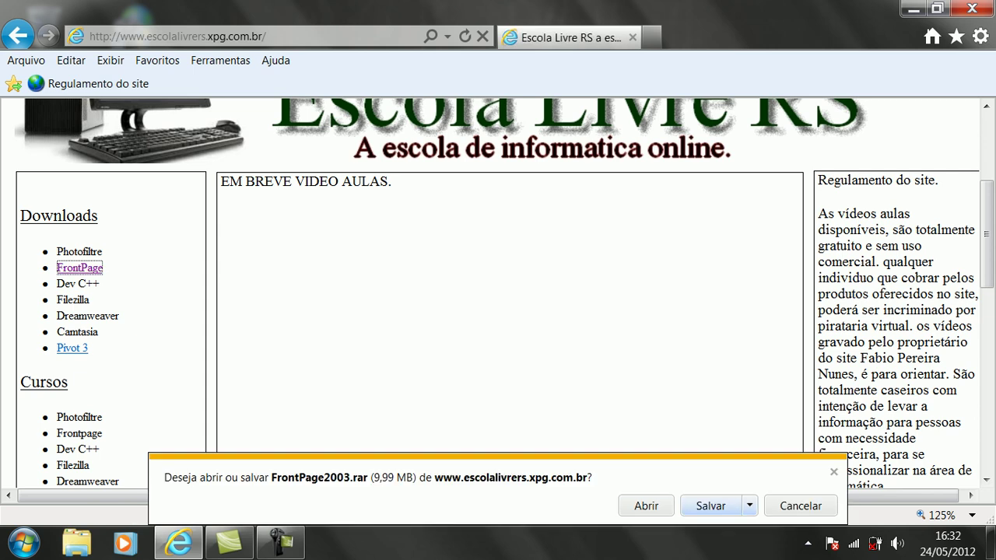
click(710, 506)
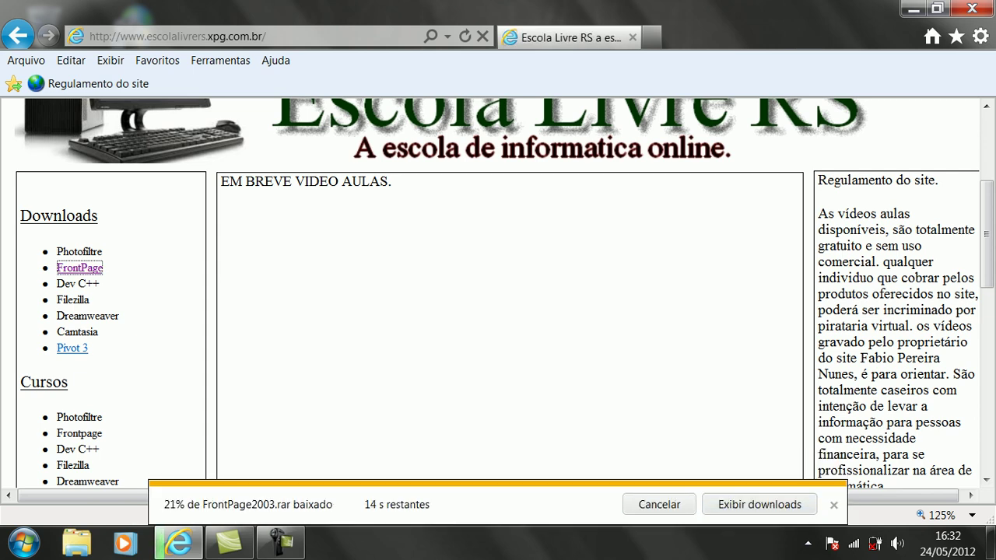
click(760, 504)
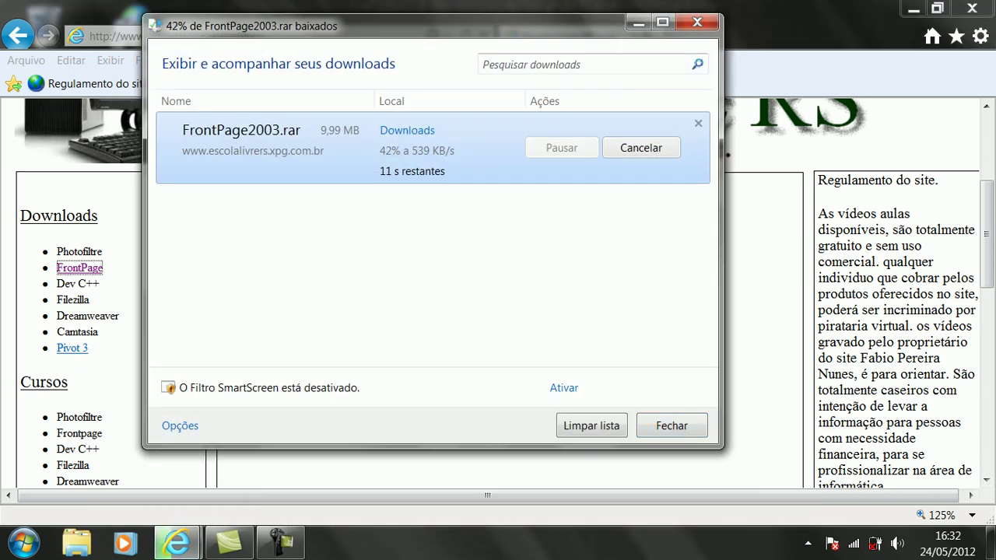
click(641, 148)
click(672, 426)
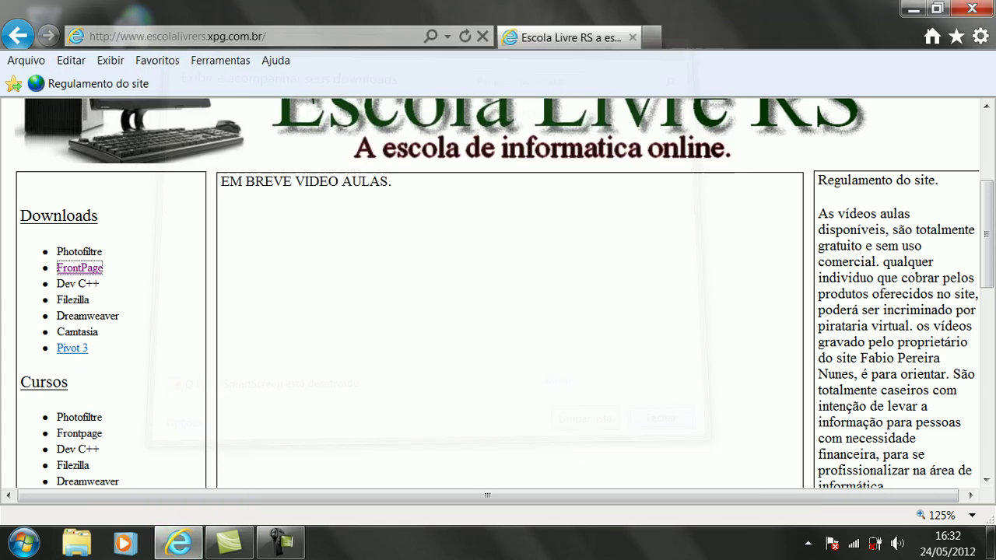
click(914, 8)
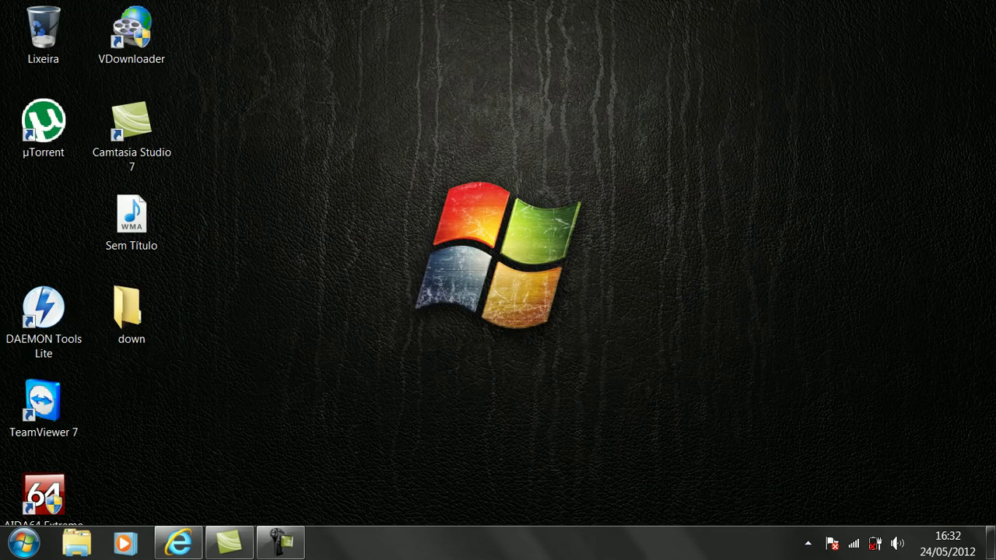
- Browse from Computador to D:\downloads\FrontPage2003PT_BR in a maximized Explorer window
click(23, 542)
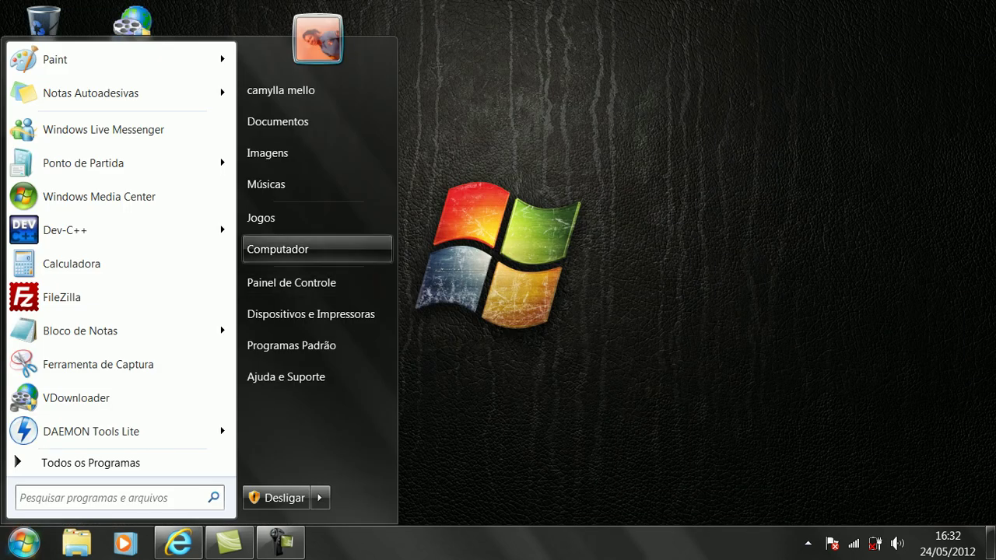
click(278, 249)
double_click(589, 249)
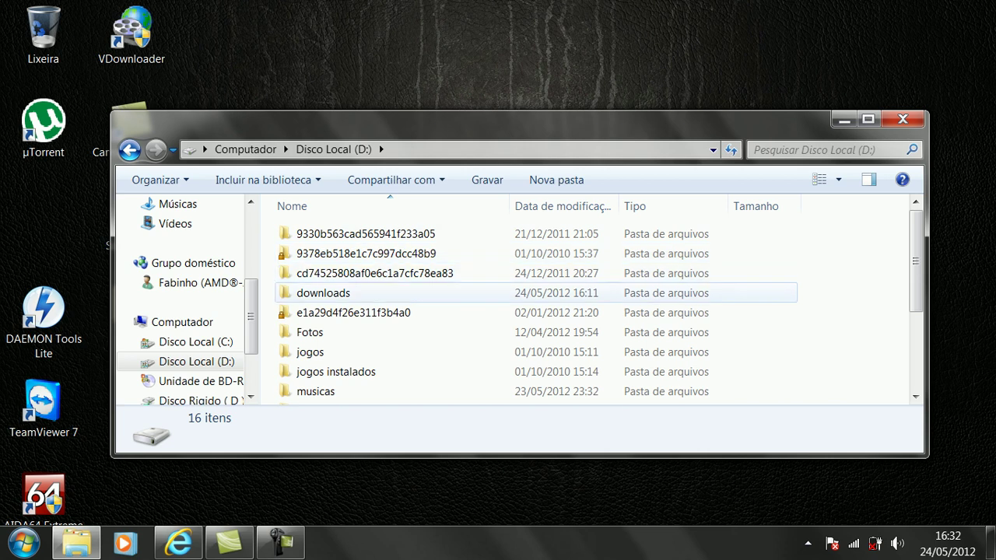
double_click(323, 292)
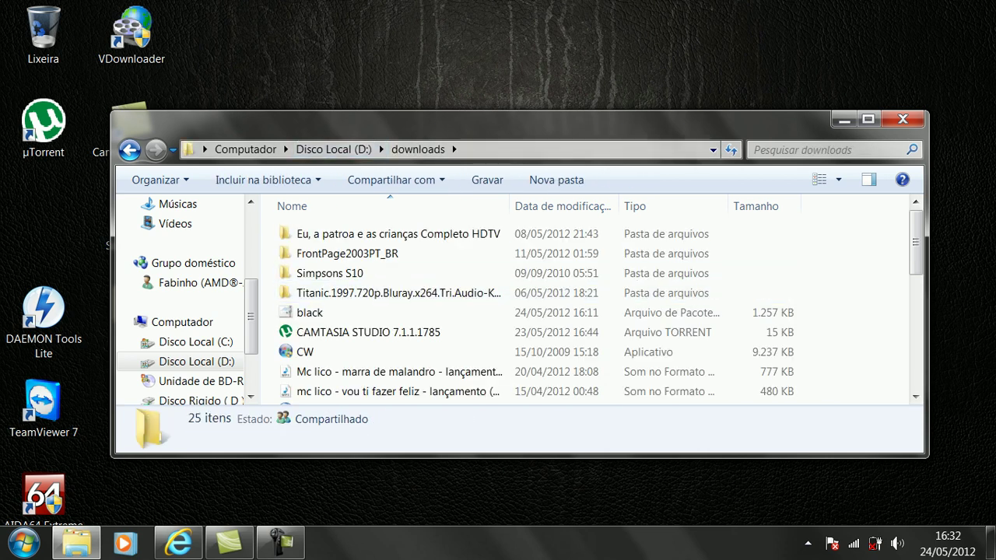
double_click(342, 124)
double_click(231, 137)
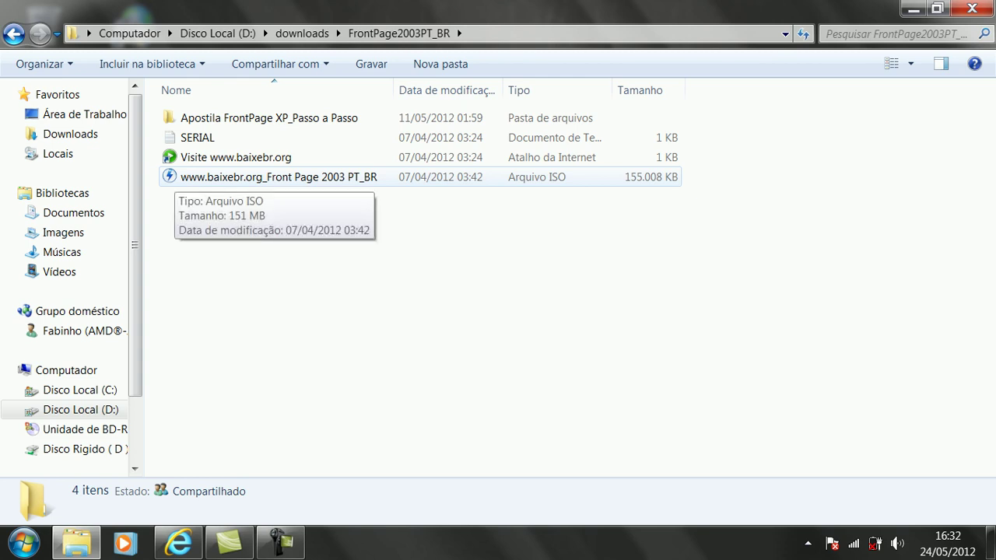
- Show the Front Page 2003 PT_BR ISO's context menu with its Abrir com options
click(208, 176)
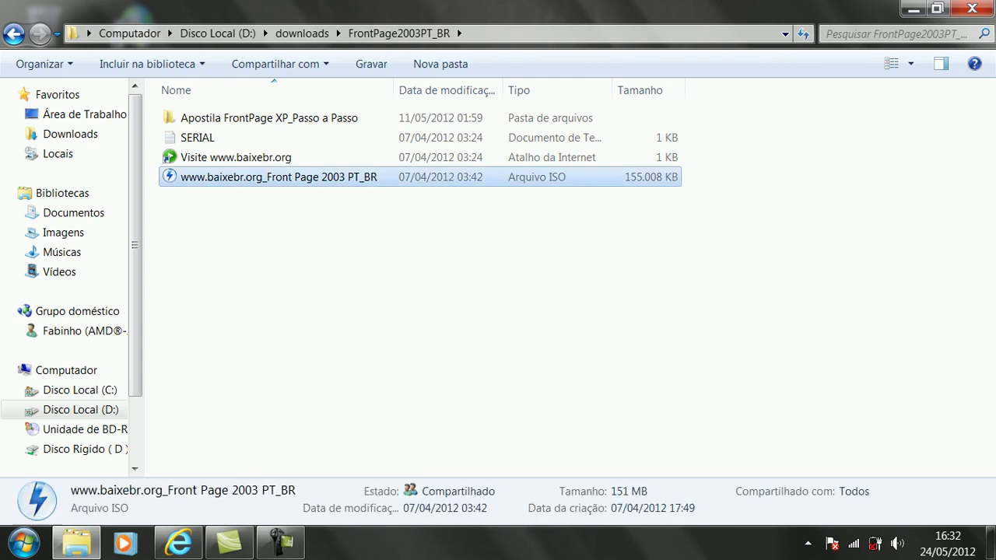
right_click(208, 177)
click(739, 312)
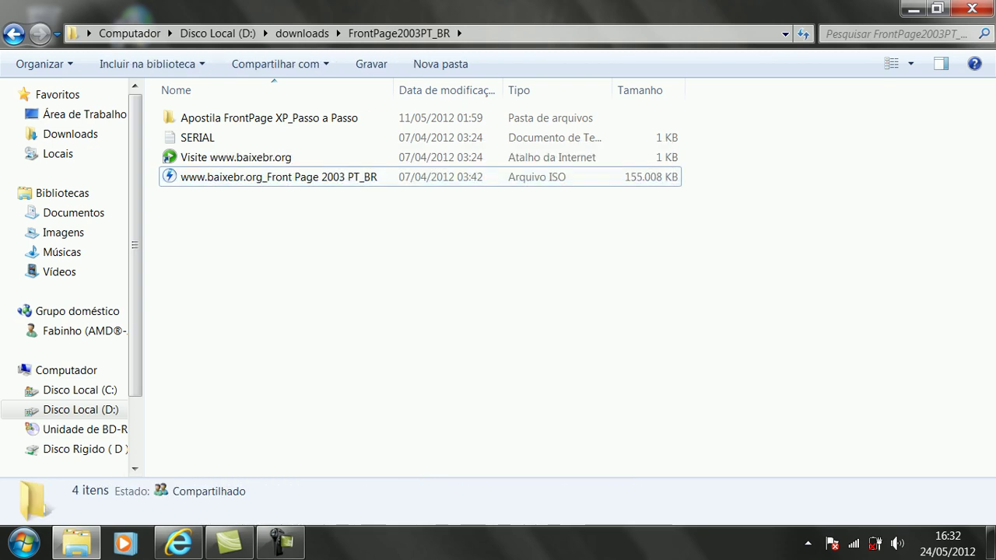
right_click(281, 177)
mouse_move(327, 209)
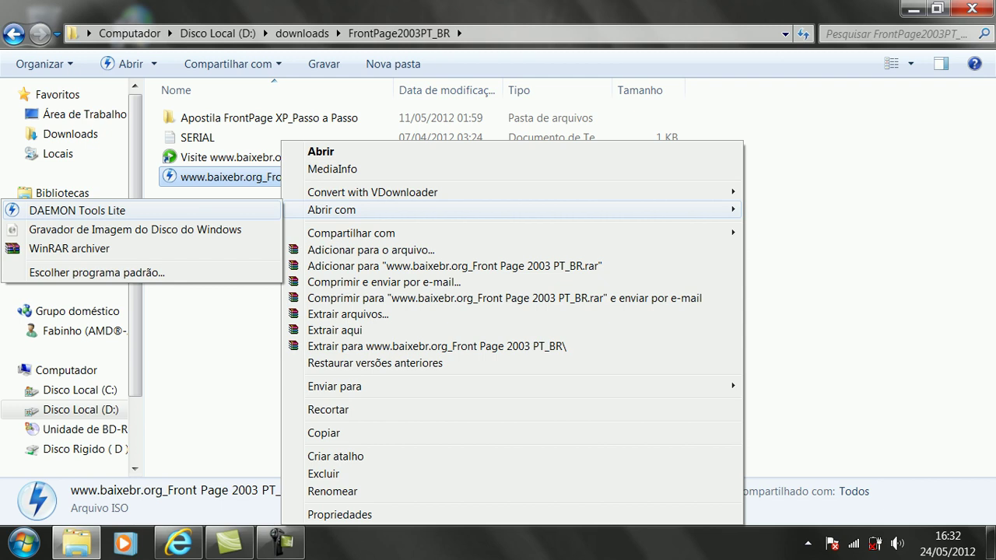
- Mount the ISO with DAEMON Tools Lite and run INSTALAR.EXE from AutoPlay
click(77, 211)
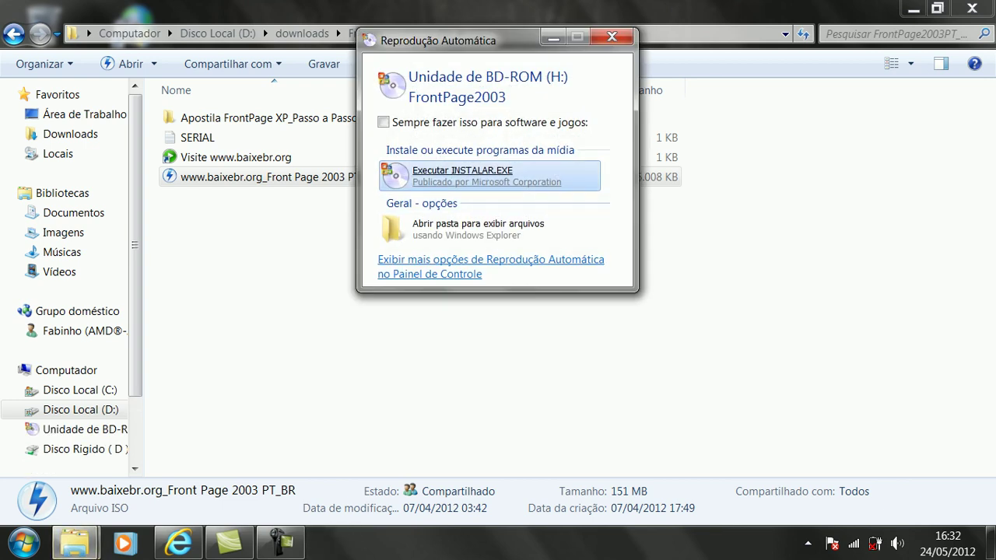
key(Return)
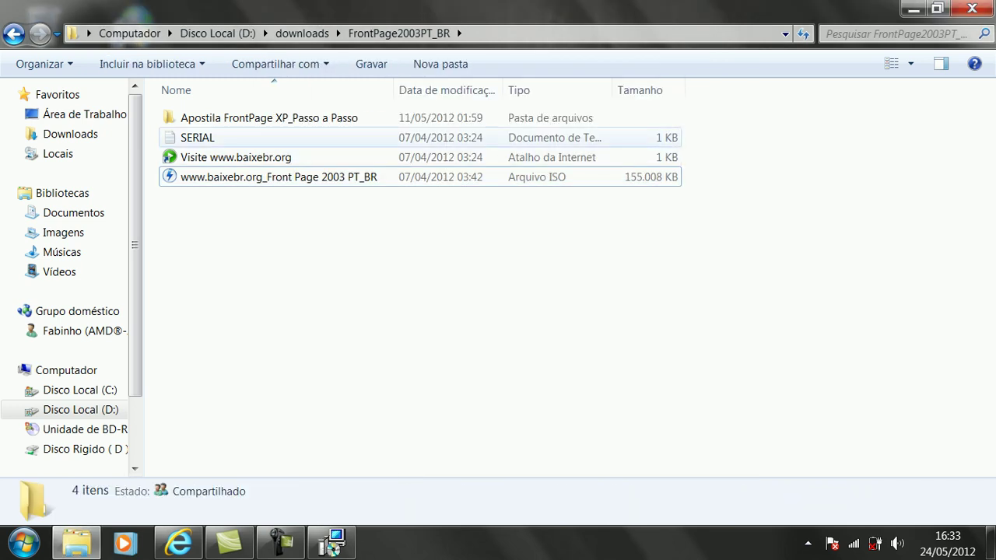
- Reopen the FrontPage2003PT_BR folder and open the SERIAL text file in Notepad
click(14, 33)
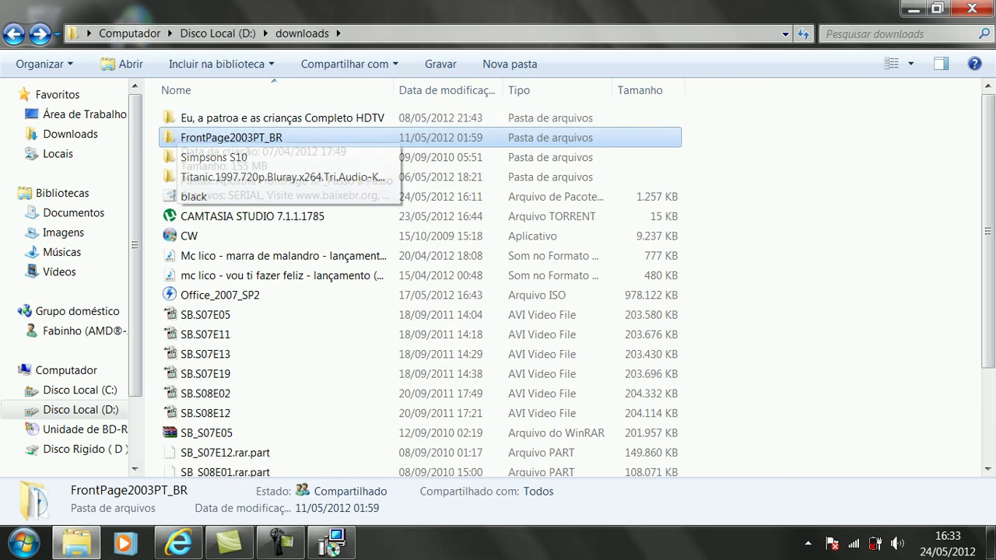
double_click(187, 138)
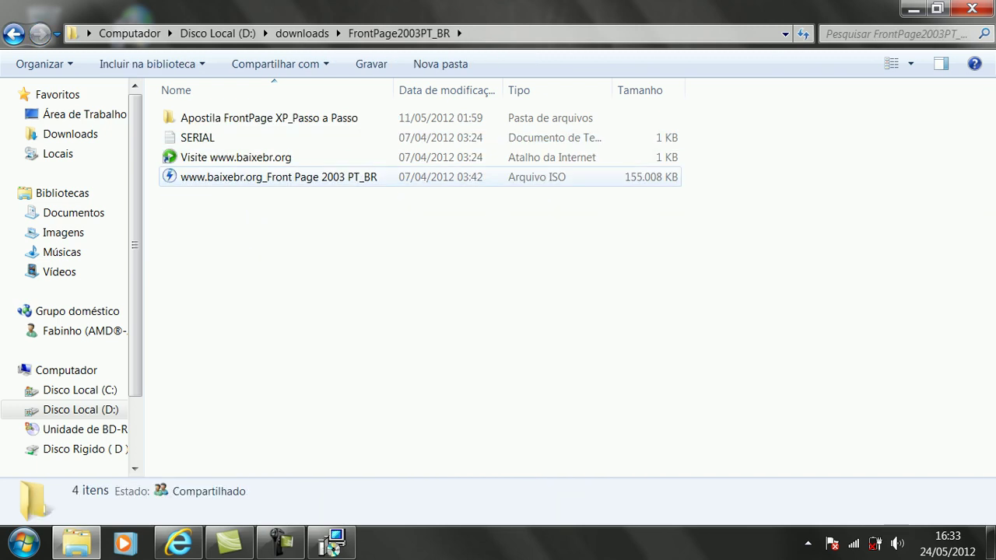
click(273, 177)
double_click(197, 137)
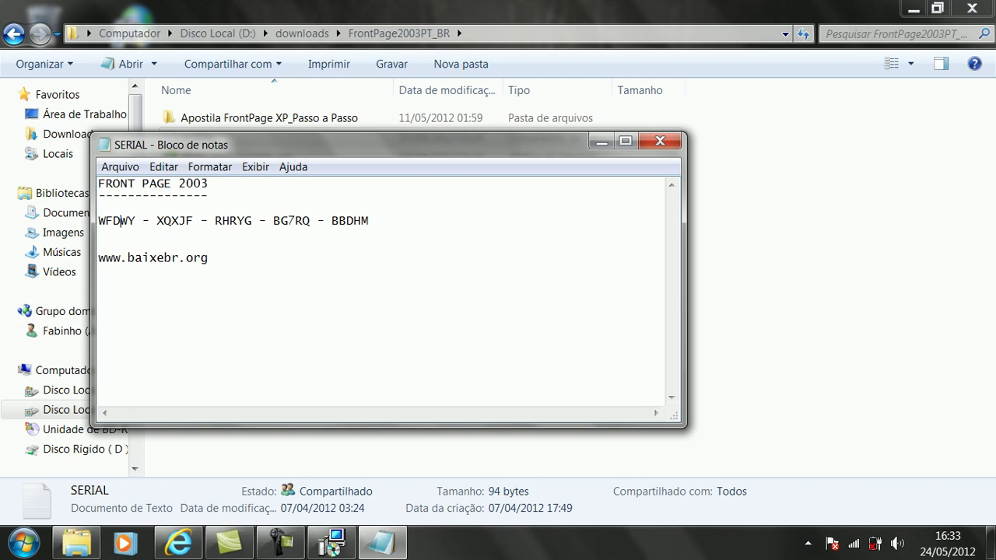
- Copy the first two product key groups from SERIAL into key boxes one and two
double_click(121, 221)
key(ctrl+c)
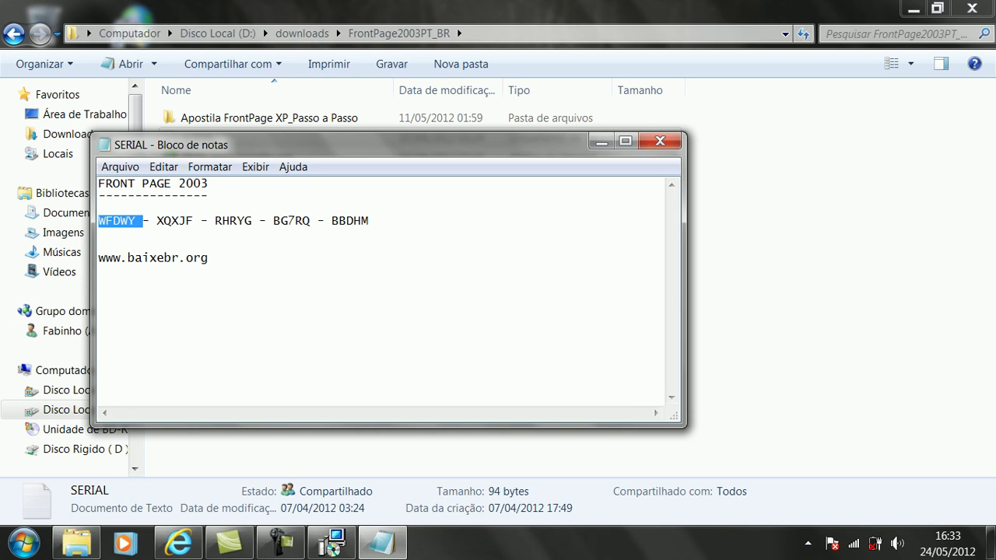
click(333, 544)
key(ctrl+v)
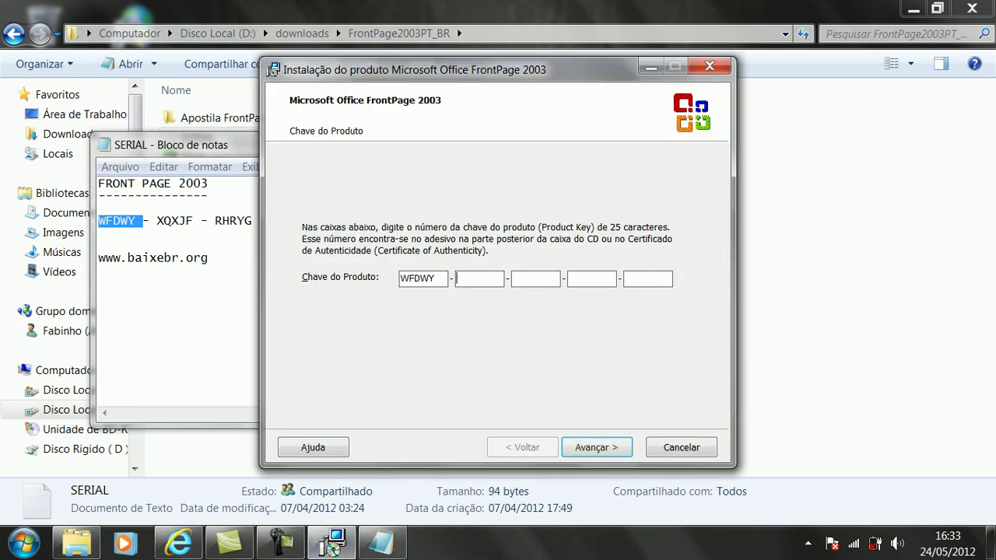
click(381, 543)
double_click(174, 221)
key(ctrl+c)
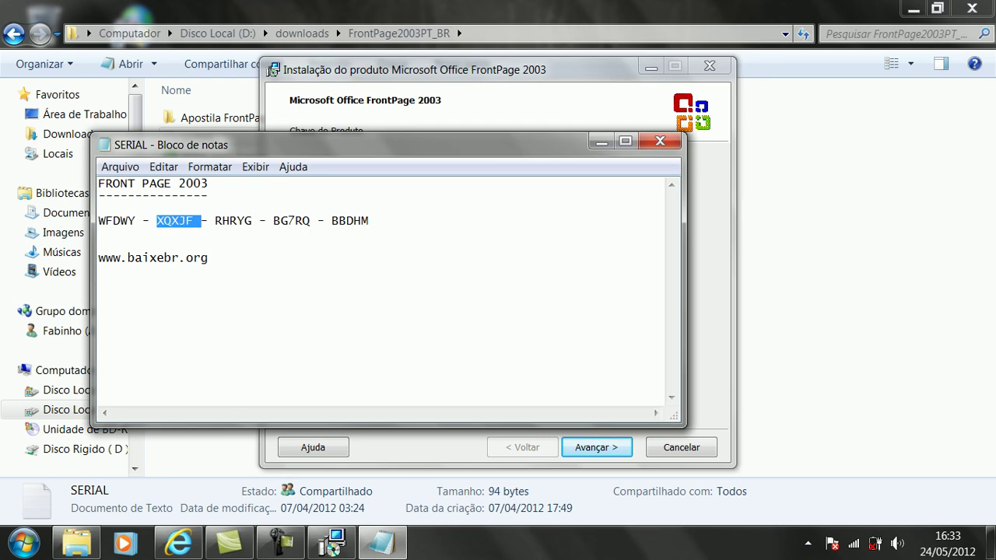
click(333, 545)
key(Tab)
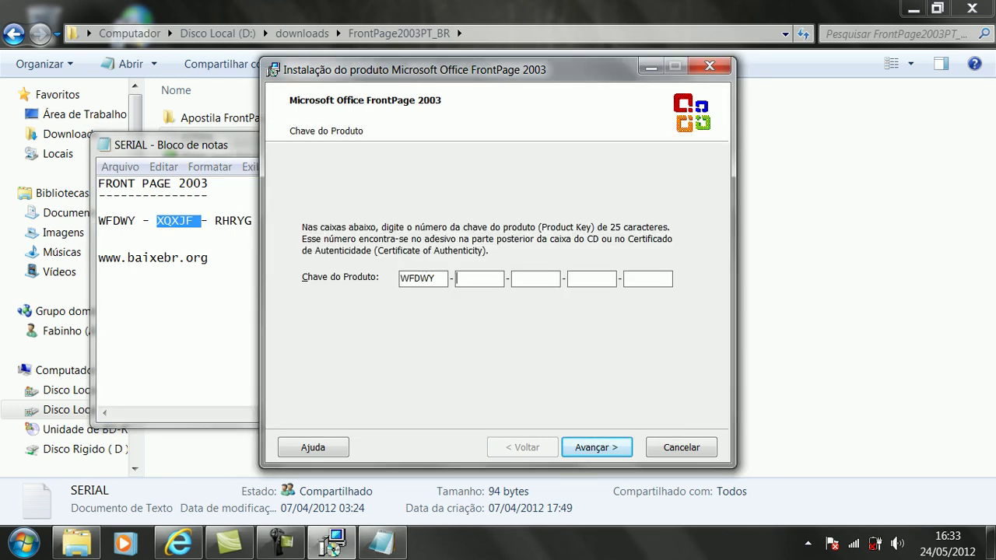
key(ctrl+v)
- Copy the third and fourth key groups into key boxes three and four
double_click(233, 221)
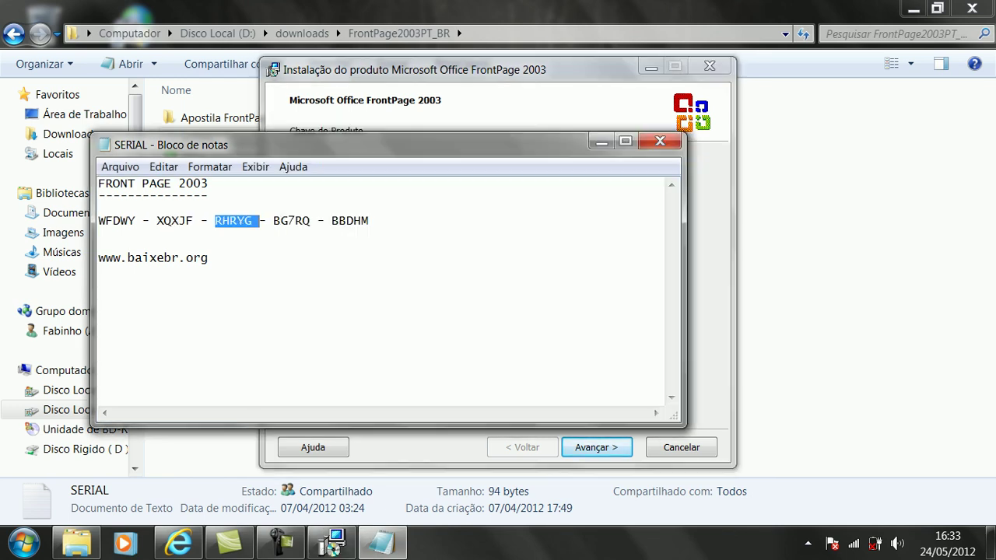
key(alt+Tab)
key(Tab)
key(Tab)
click(99, 245)
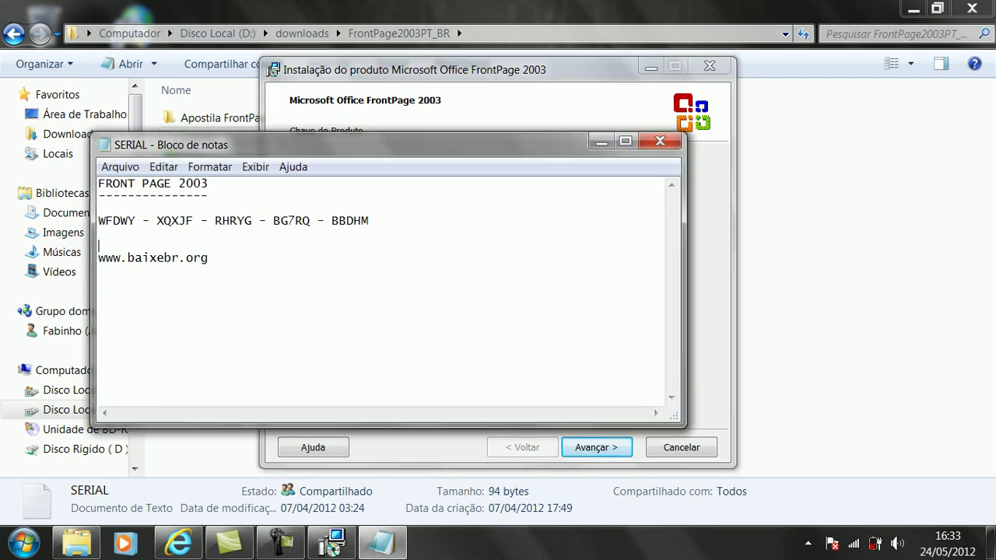
double_click(303, 221)
key(ctrl+c)
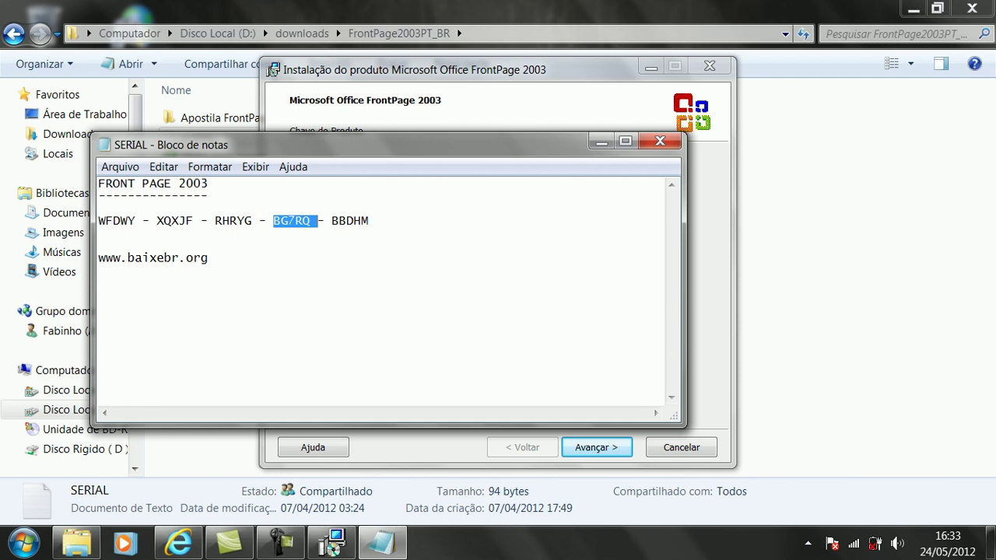
key(alt+Tab)
key(Tab)
key(Tab)
key(Tab)
key(ctrl+v)
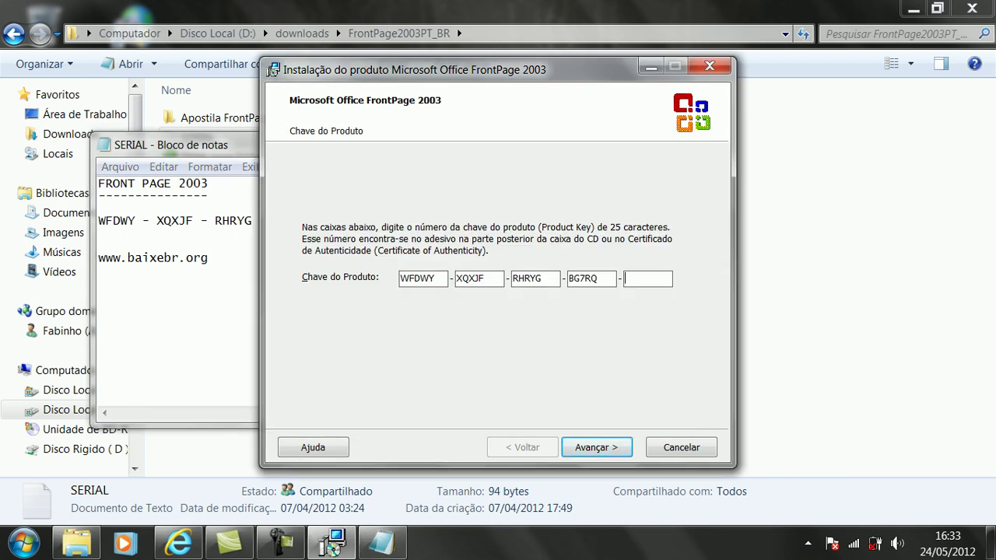
- Paste the last key group into box five and accept the product key
key(alt+Tab)
double_click(349, 221)
key(ctrl+c)
key(alt+Tab)
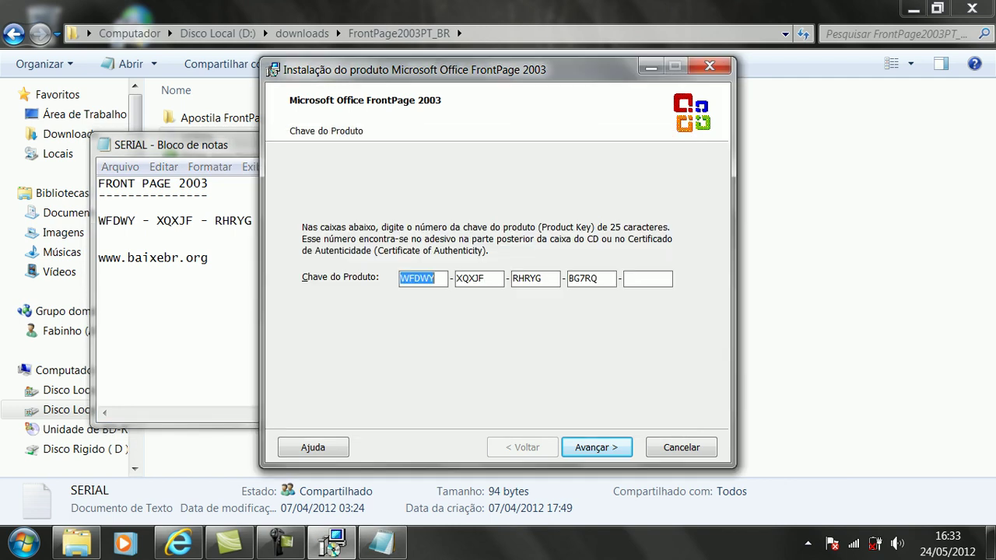
click(648, 278)
key(ctrl+v)
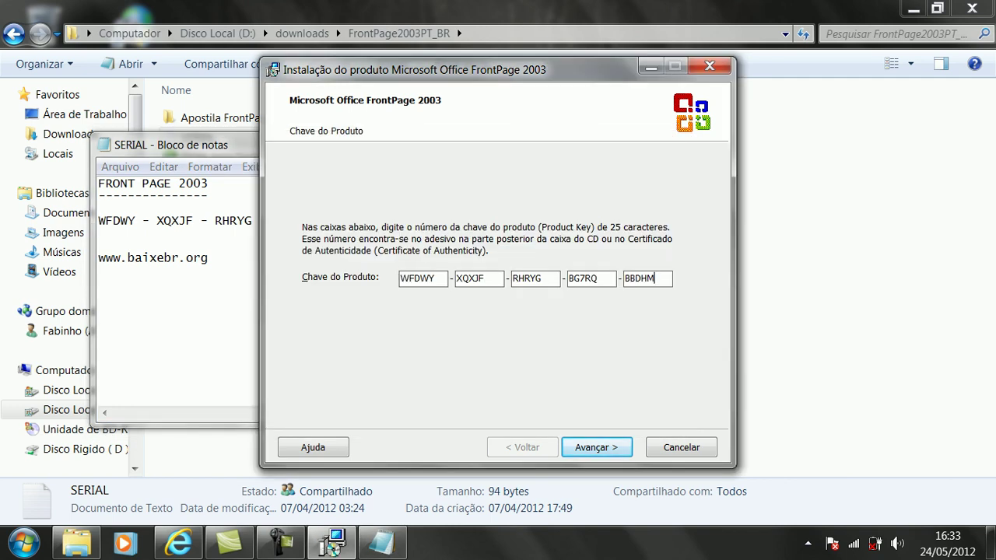
key(Return)
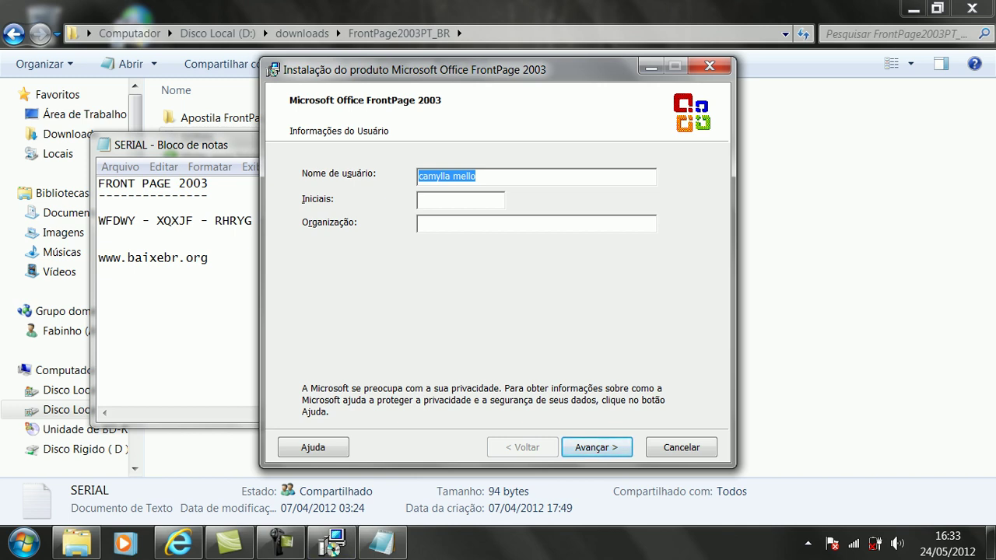
- Pass the user info page, accept the licence, and keep Instalação Típica
key(Return)
key(alt+a)
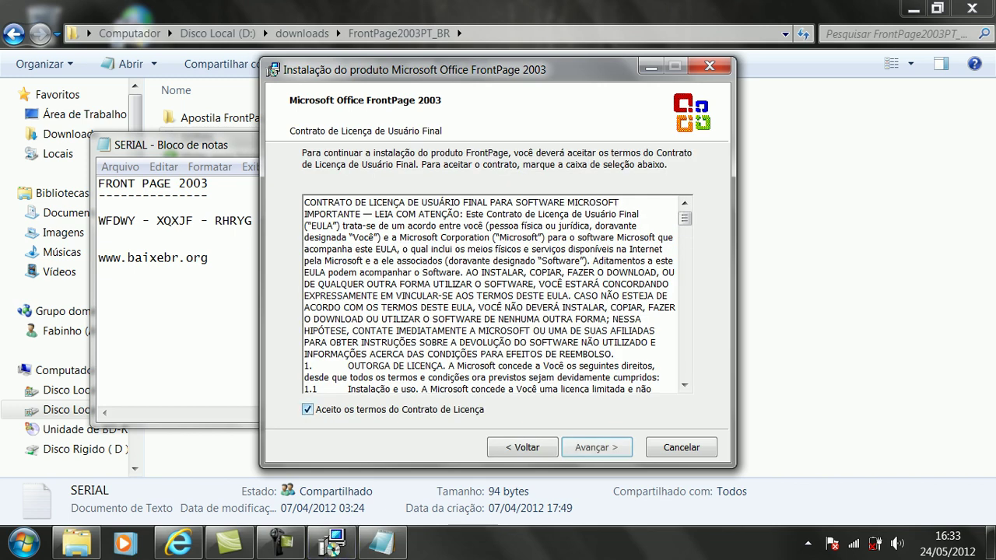
key(Return)
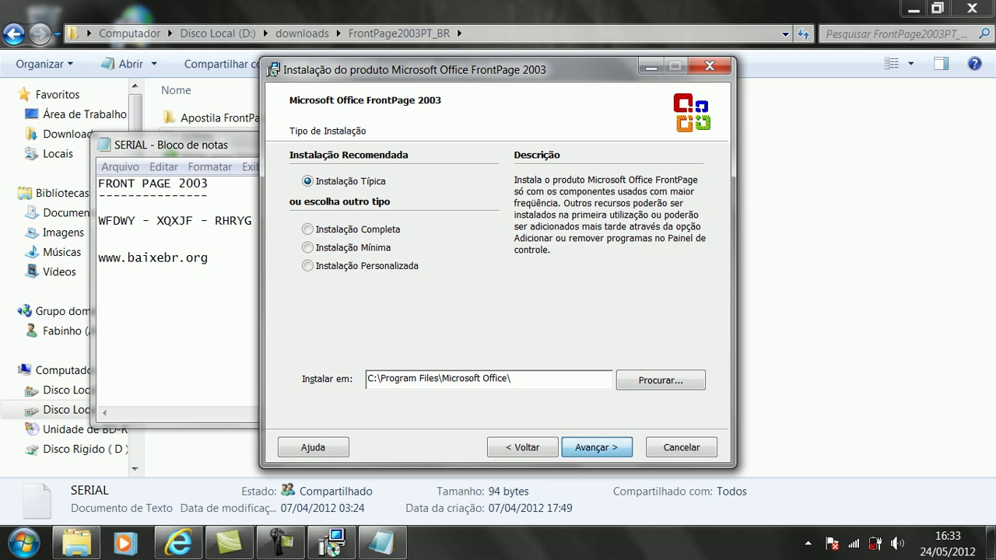
key(Return)
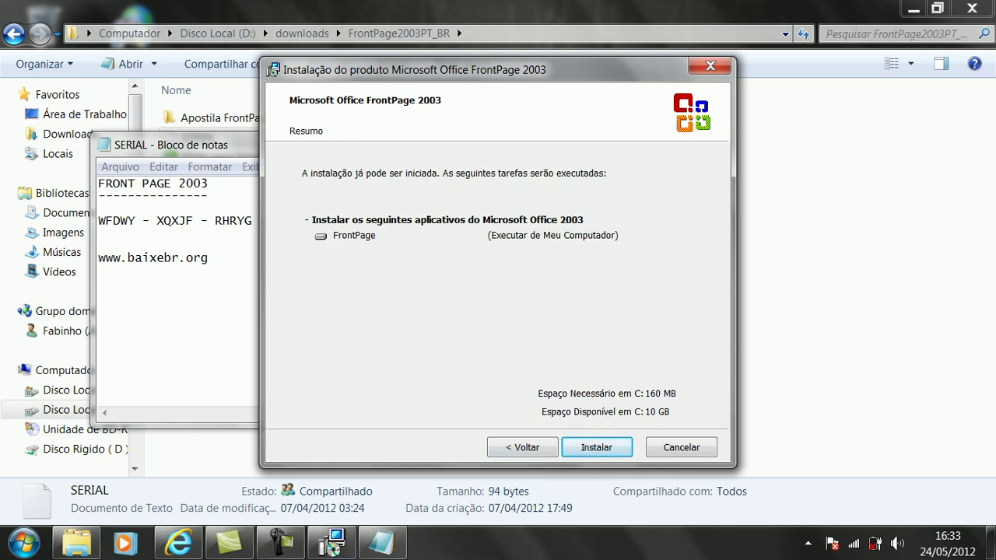
- Check the install folder, keep C:\Program Files\Microsoft Office\, and return to the summary
key(alt+v)
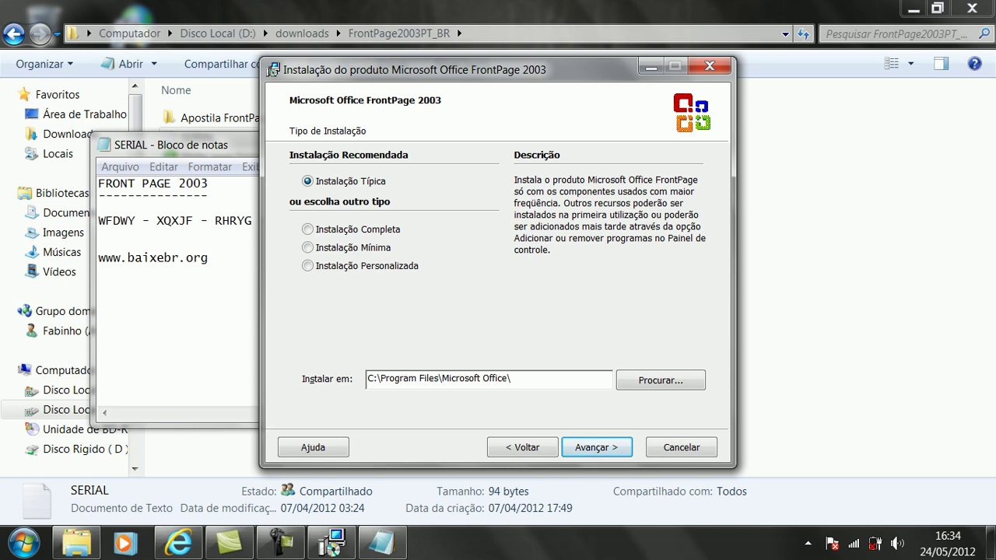
key(alt+r)
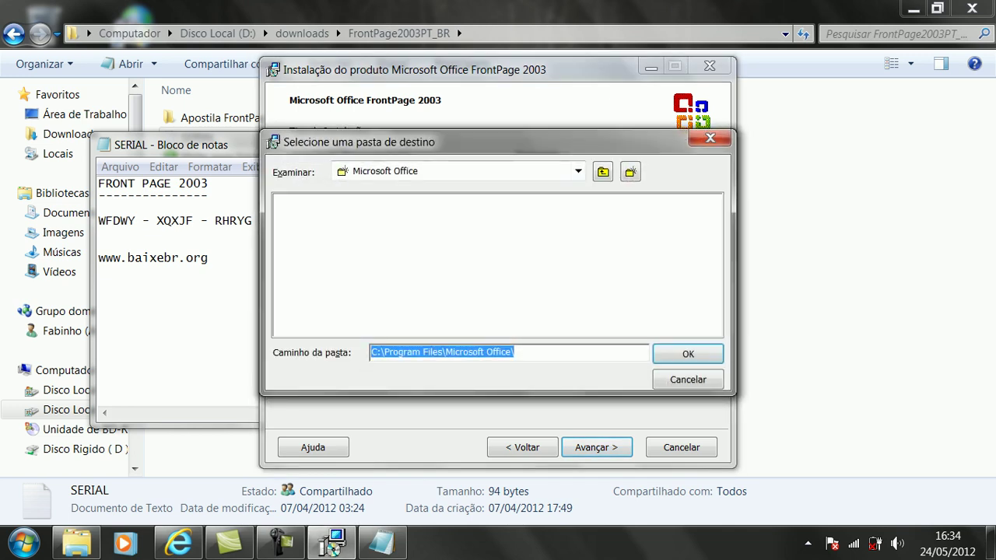
key(BackSpace)
key(Escape)
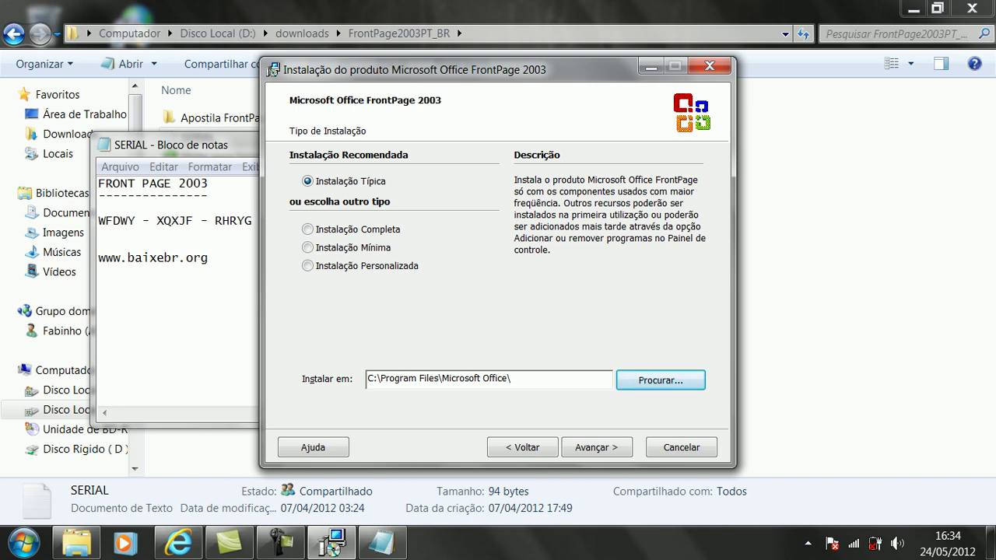
key(Return)
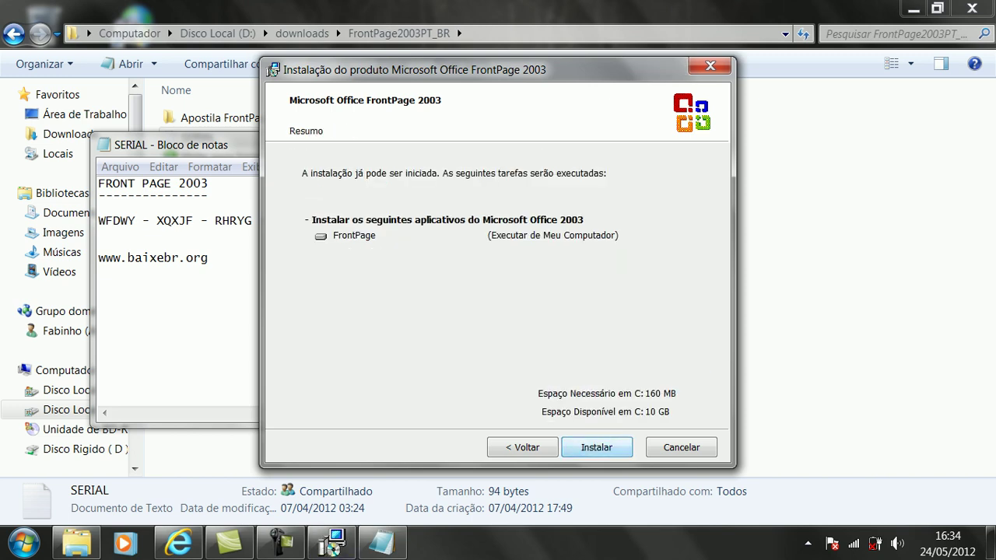
- Start the FrontPage install and close the SERIAL Notepad window while it runs
key(Return)
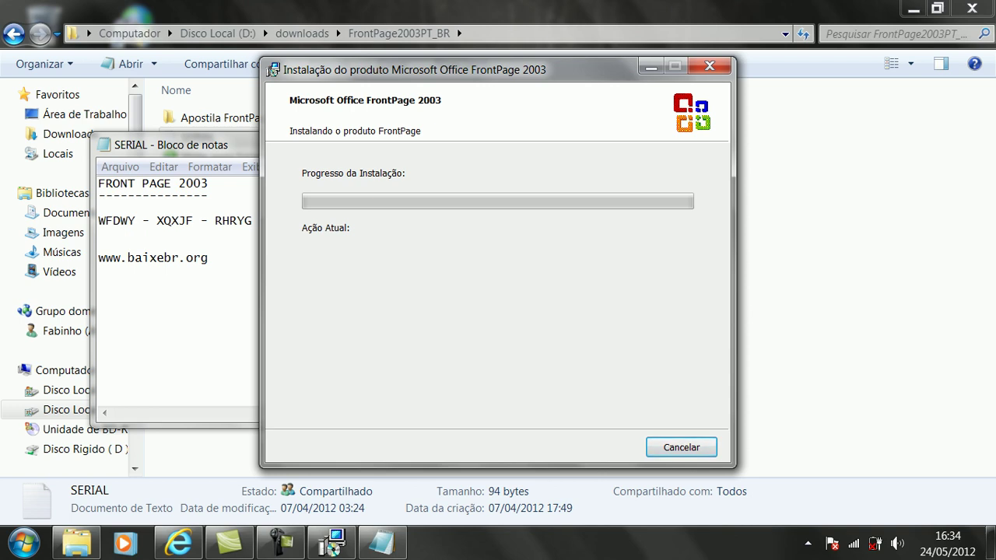
click(381, 542)
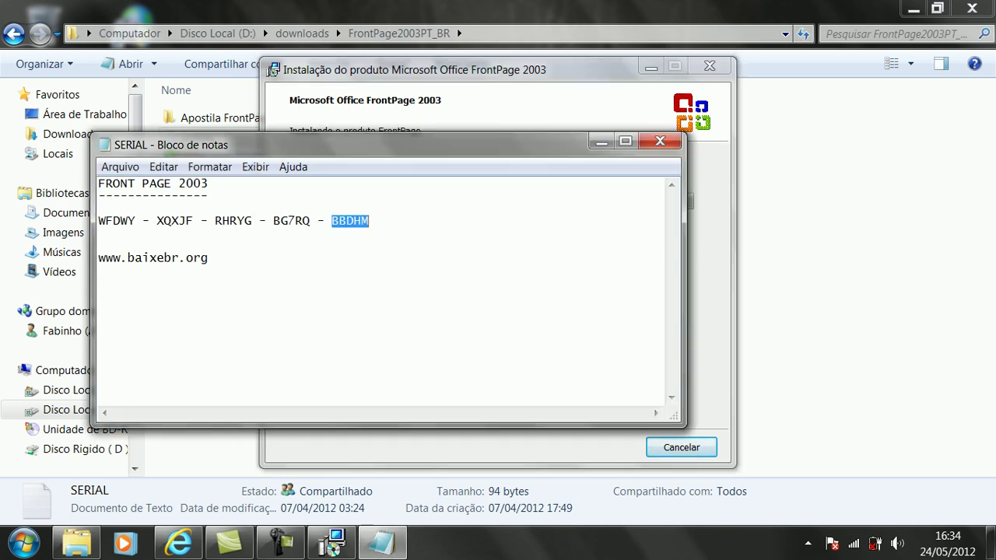
click(668, 139)
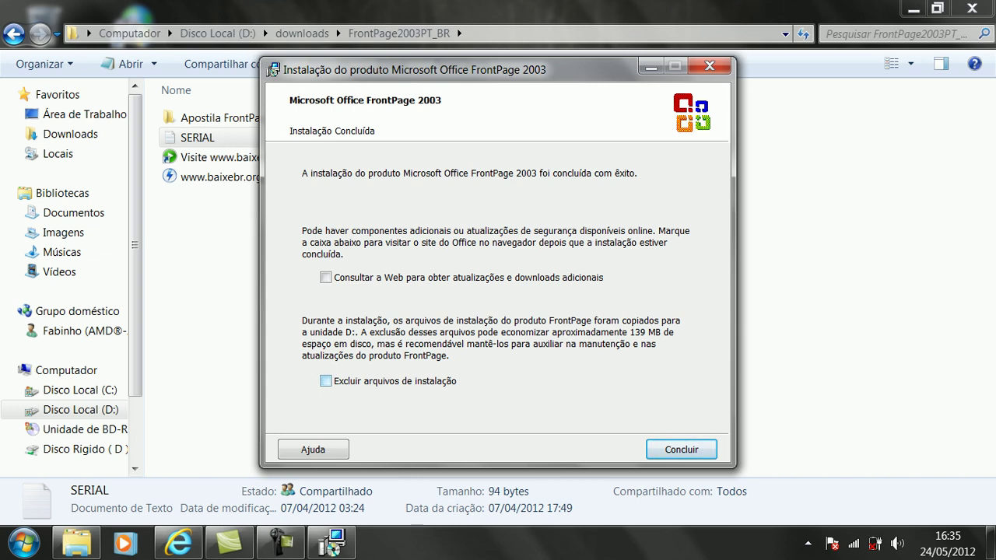
- Close the completed setup and the Explorer folder window, then bring up the Start menu
key(Return)
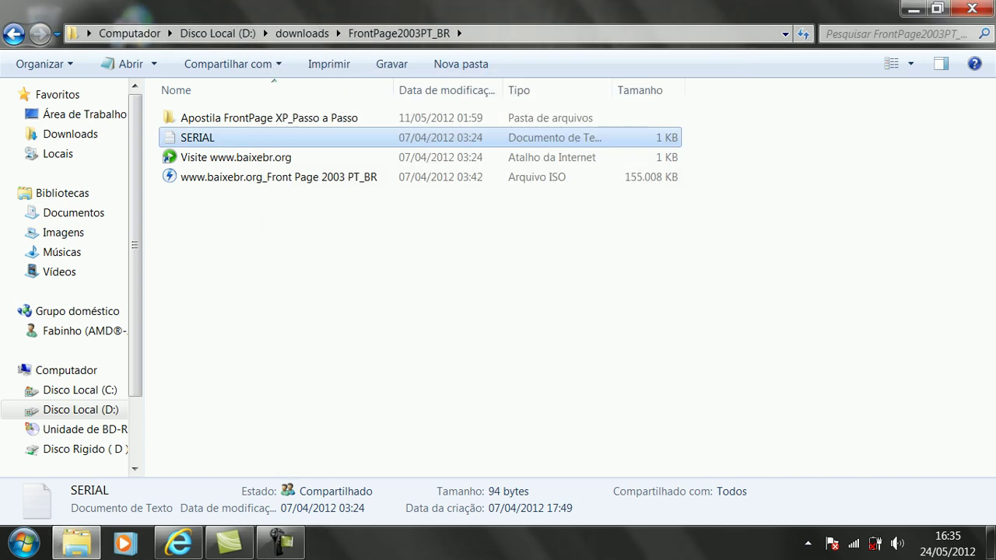
click(972, 8)
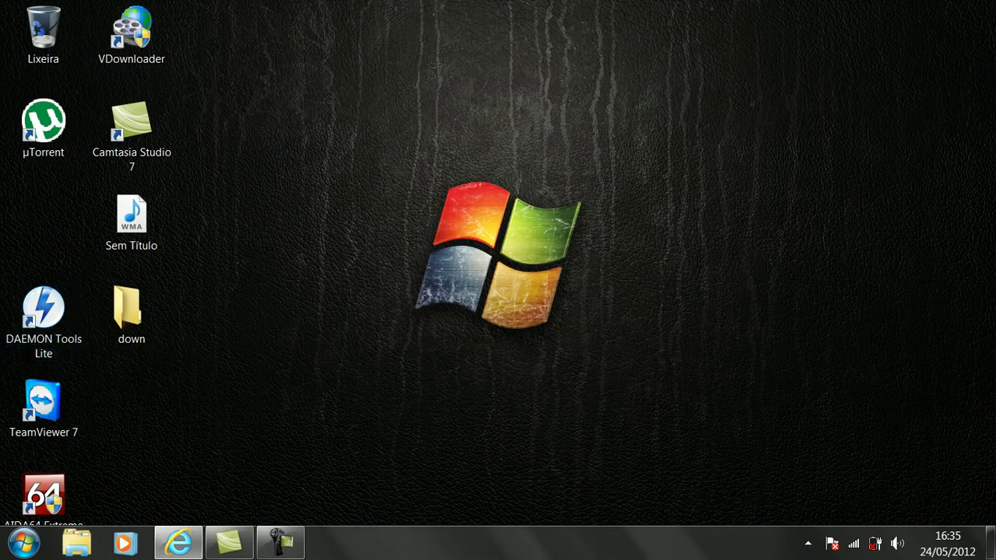
right_click(275, 94)
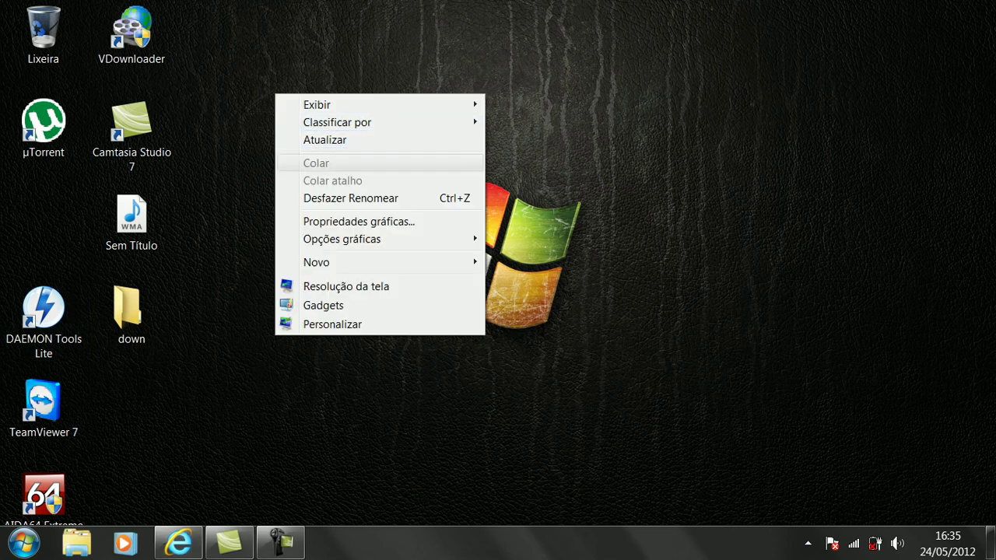
key(Escape)
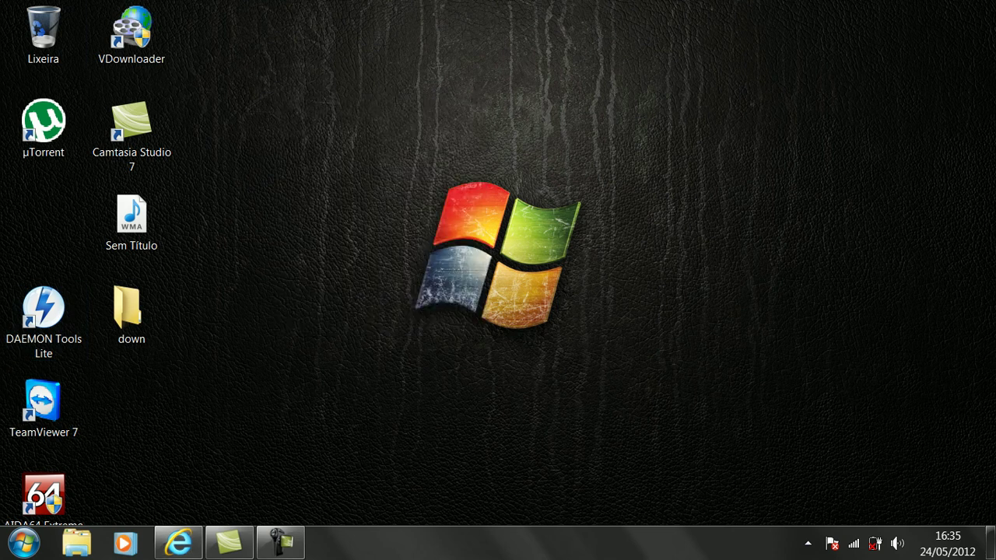
click(23, 543)
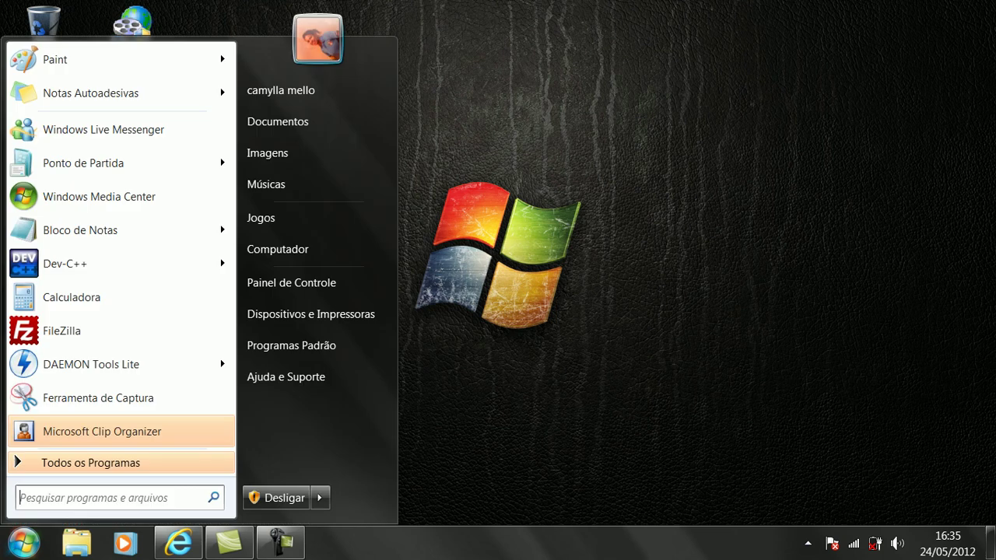
- Launch Microsoft Office FrontPage 2003 from All Programs > Microsoft Office
key(Return)
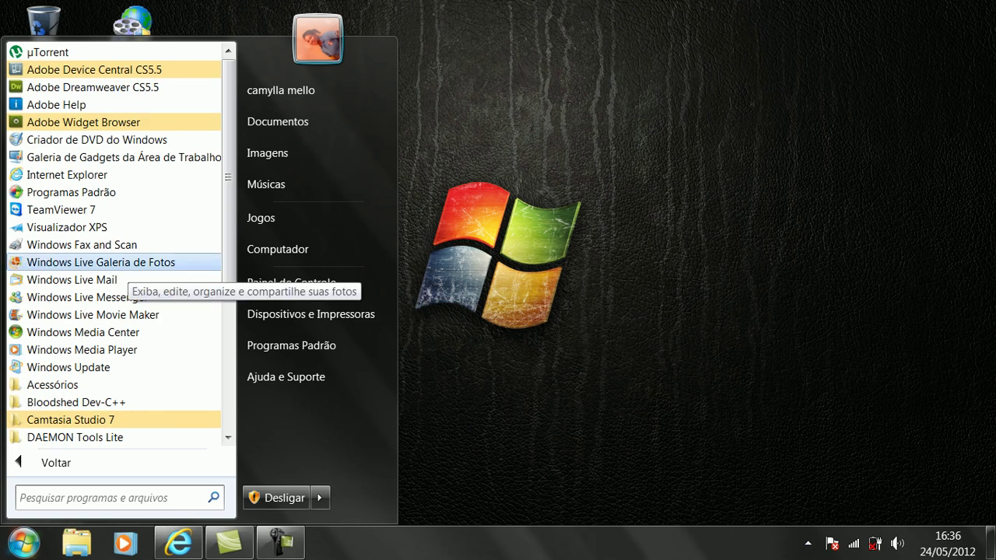
key(Down)
key(Down)
key(Down)
key(Down)
key(Down)
key(Down)
key(Down)
key(Down)
key(Down)
key(Down)
key(Down)
key(Down)
key(Down)
key(Down)
key(Down)
key(Down)
key(Down)
key(Down)
key(Up)
key(Up)
key(Up)
key(Up)
key(Down)
key(Down)
key(Down)
key(Down)
key(Down)
key(Down)
key(Up)
key(Up)
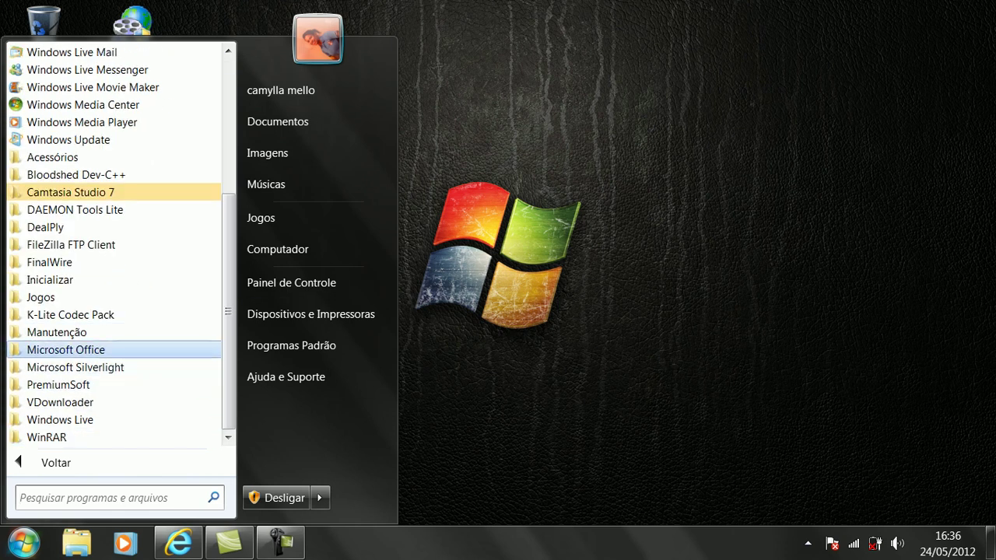
key(Return)
key(Down)
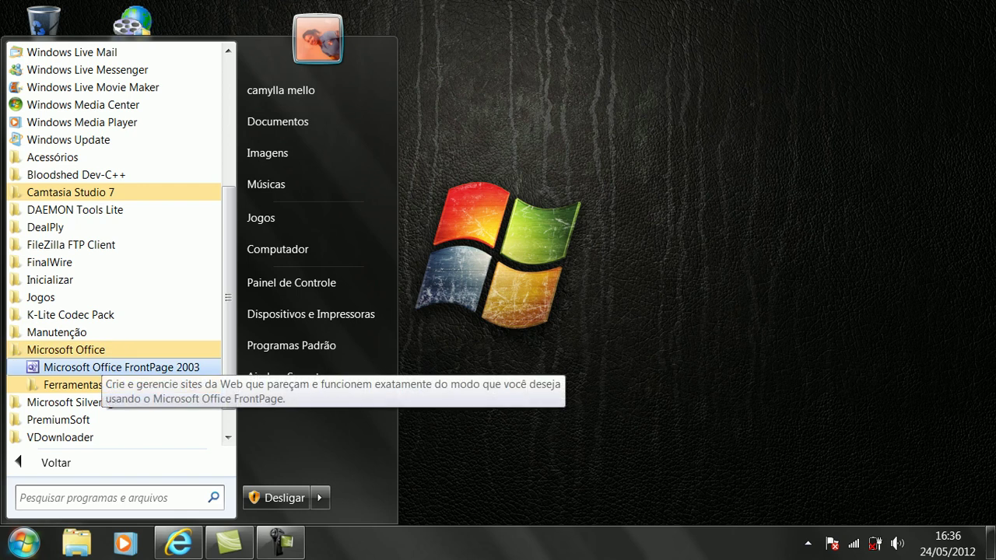
key(Return)
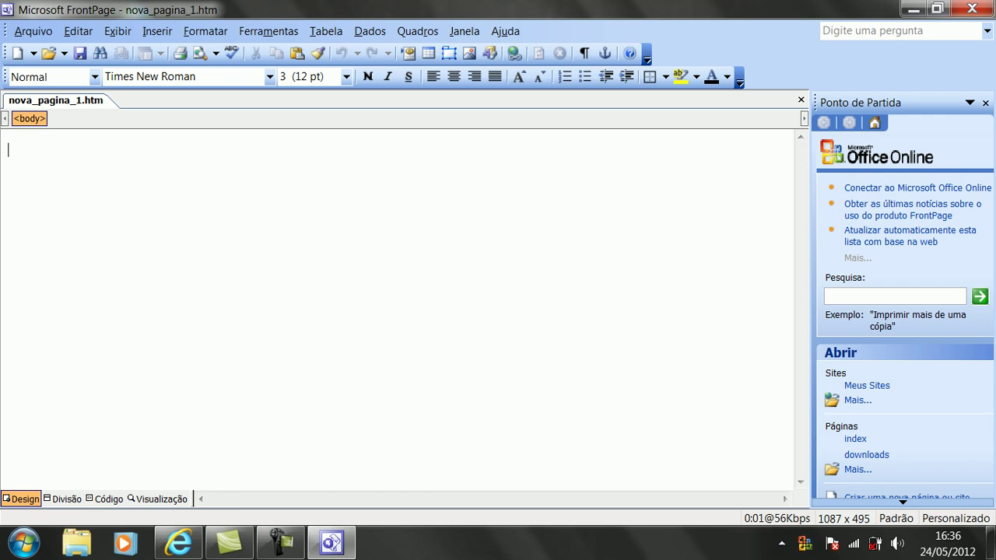
- Close FrontPage once the blank nova_pagina_1.htm page appears
click(972, 8)
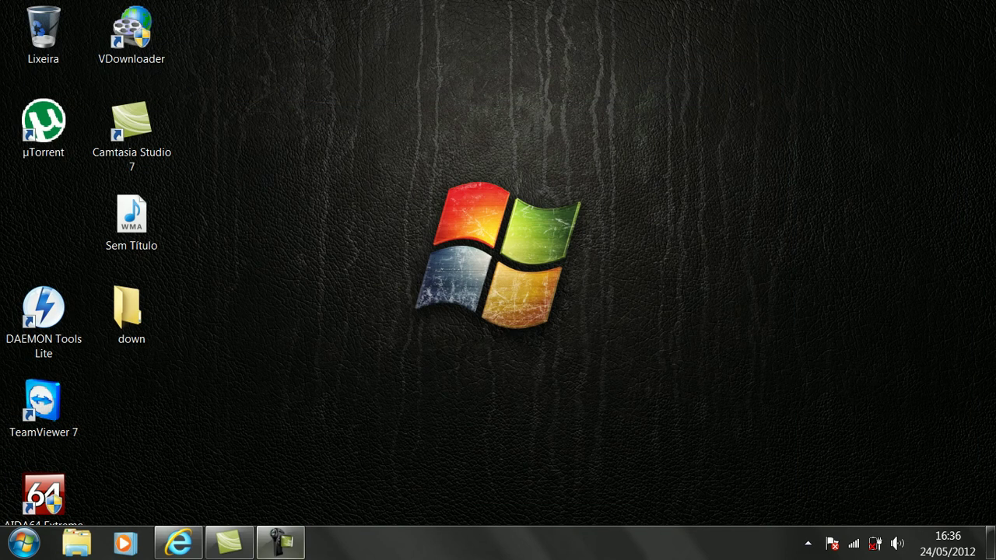